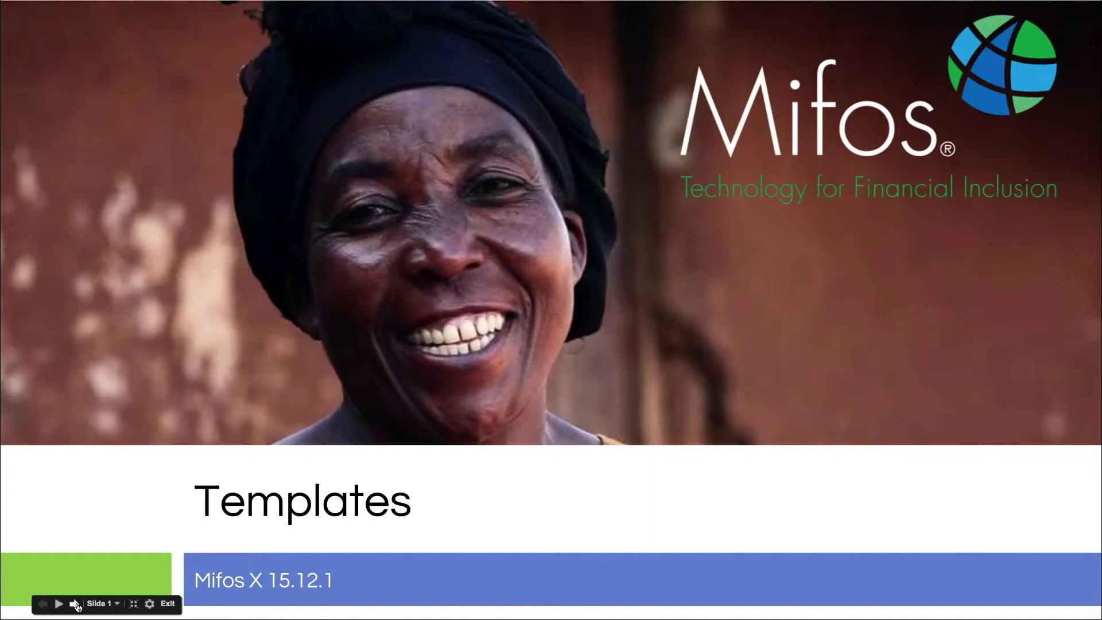
Step: Advance the slideshow to slide 2, 'Documentation', showing the Mifos X User Tools wiki page
left_click(75, 605)
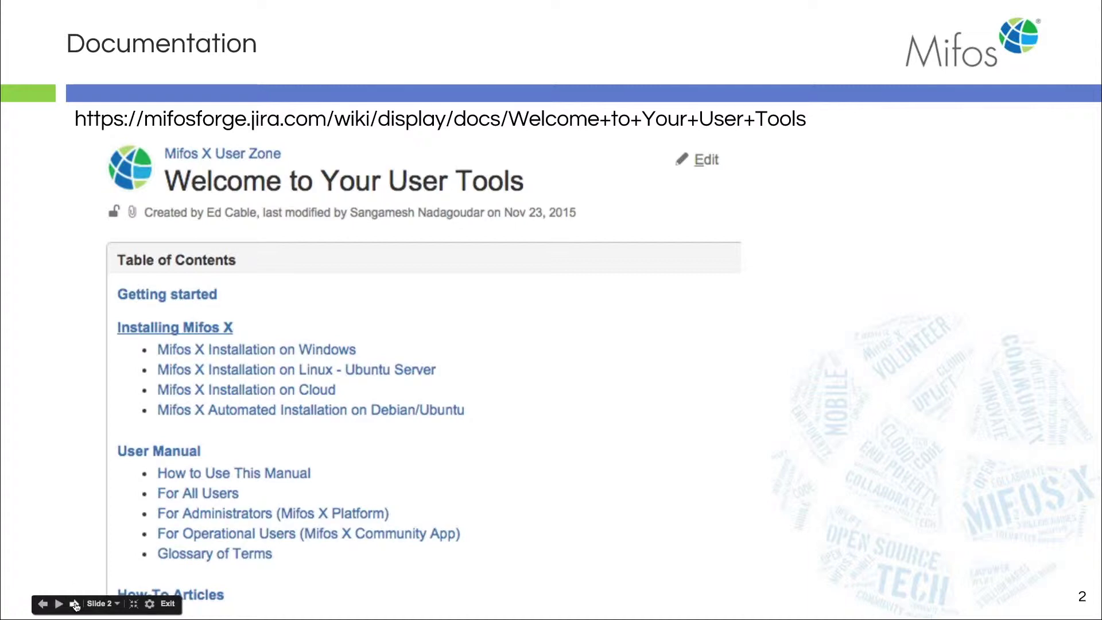
Step: Step through the Templates and Answer Hub slides to the end of the presentation
left_click(75, 604)
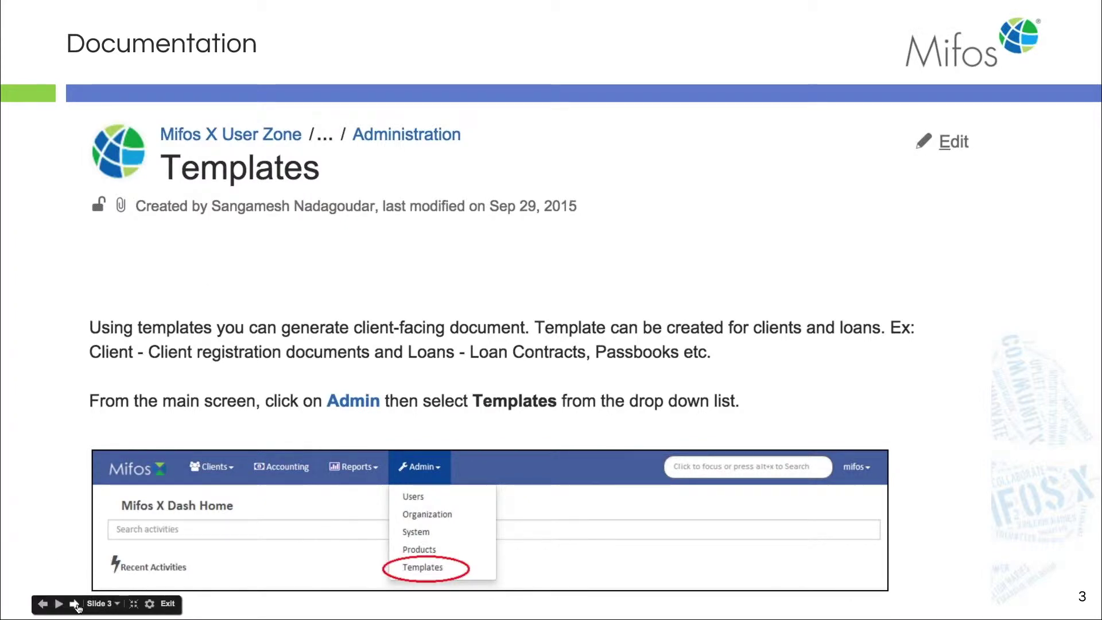
left_click(75, 604)
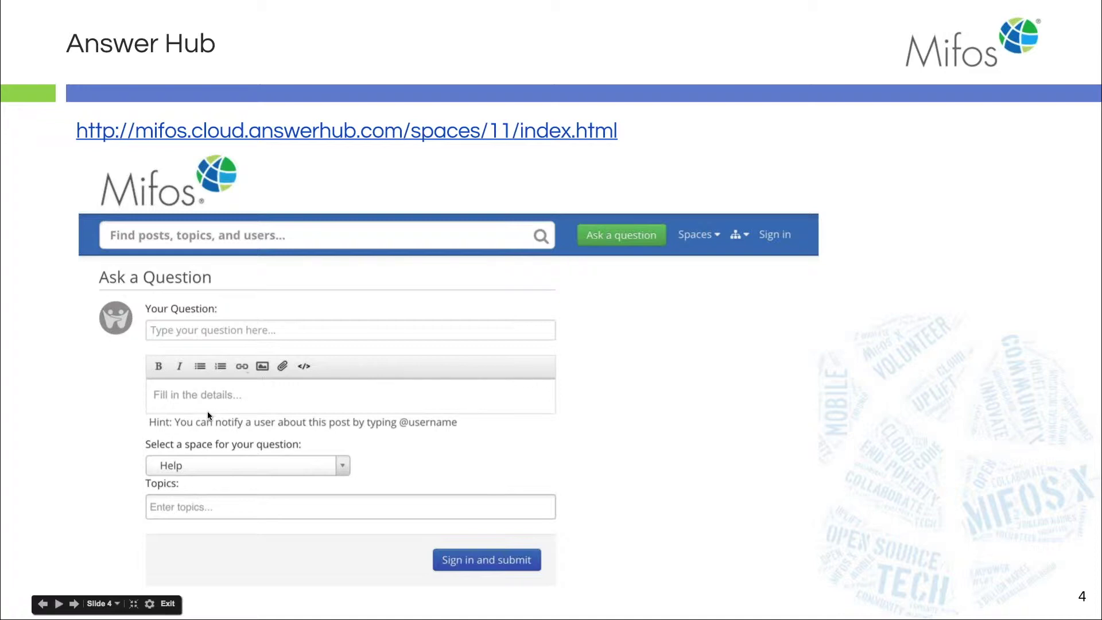
left_click(74, 605)
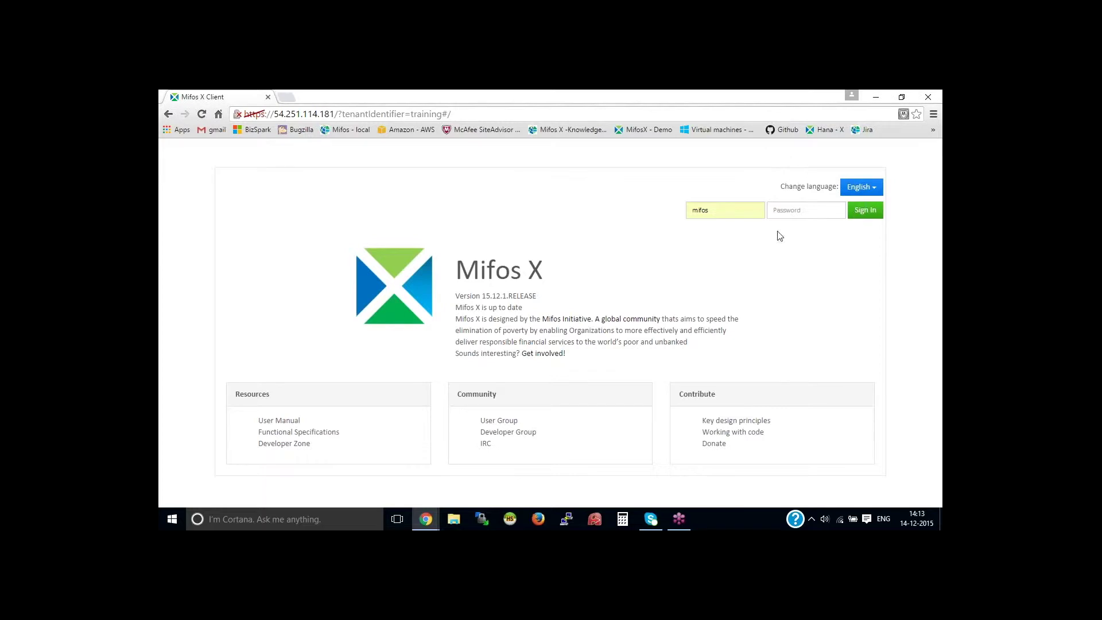
Step: Sign in to Mifos X with the account password
left_click(798, 211)
type("password")
key("Return")
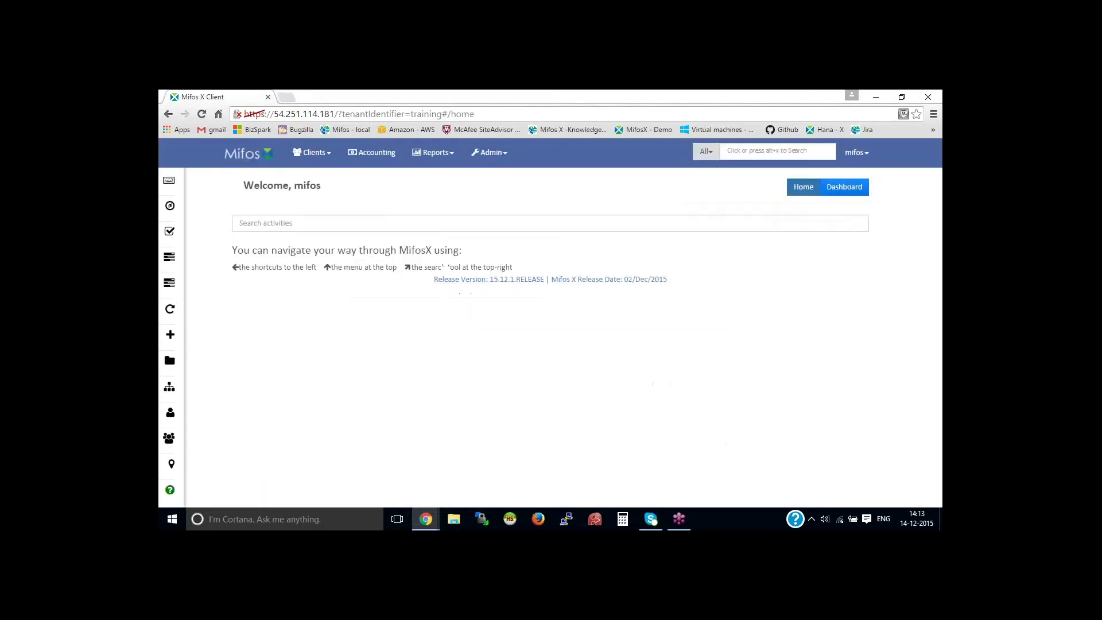
Step: Go to Admin > Templates and start a new template
left_click(490, 152)
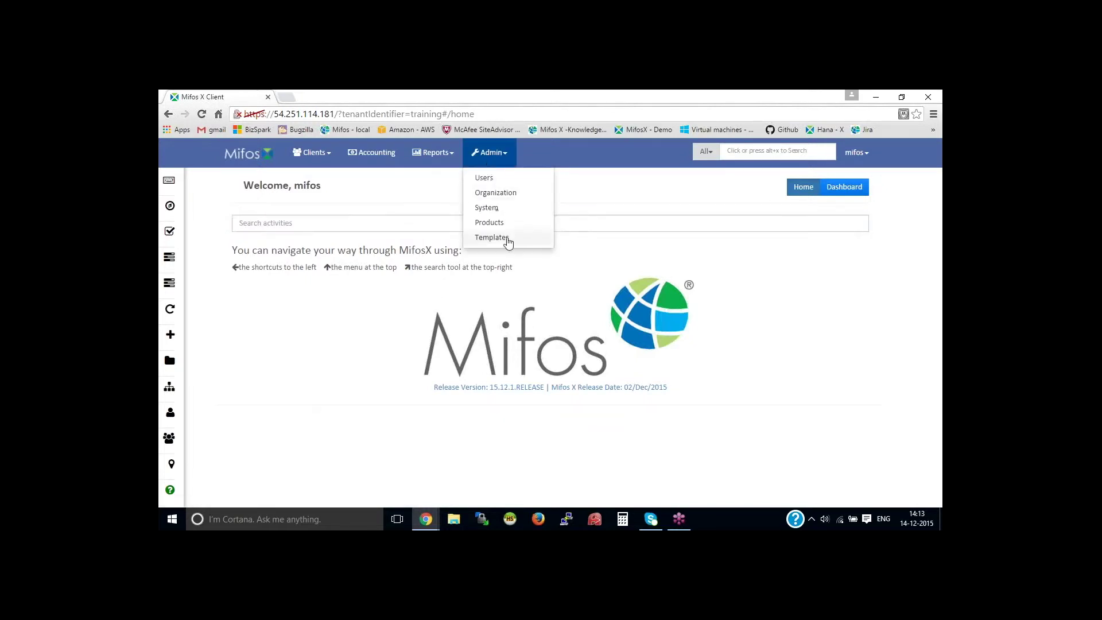
left_click(509, 239)
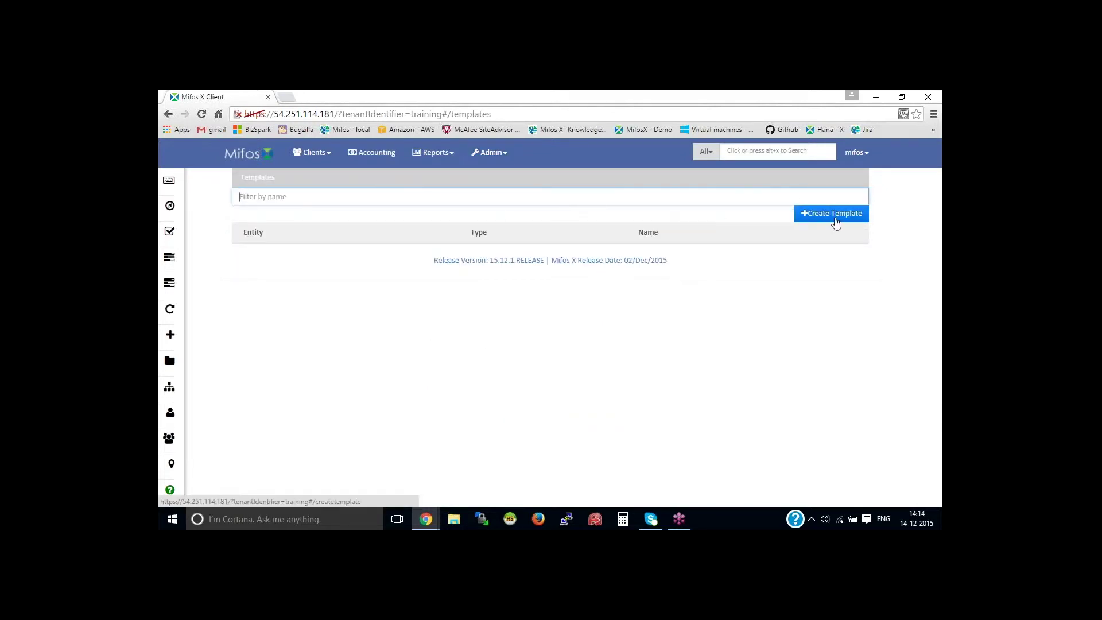
left_click(838, 220)
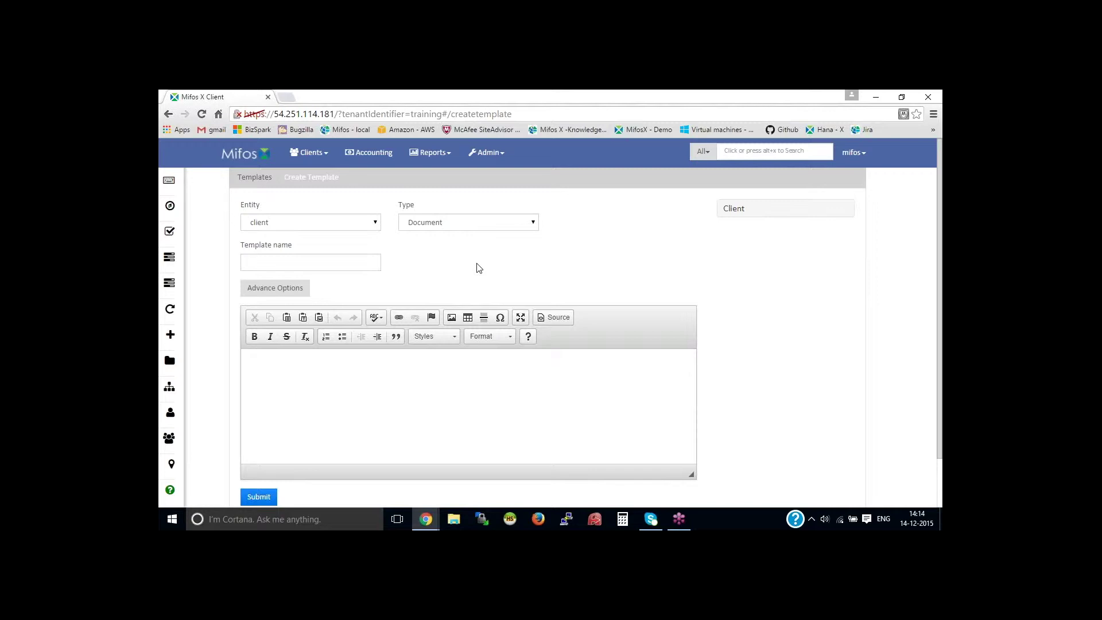
Step: Keep the entity as client and name the template 'Client name and account'
left_click(356, 224)
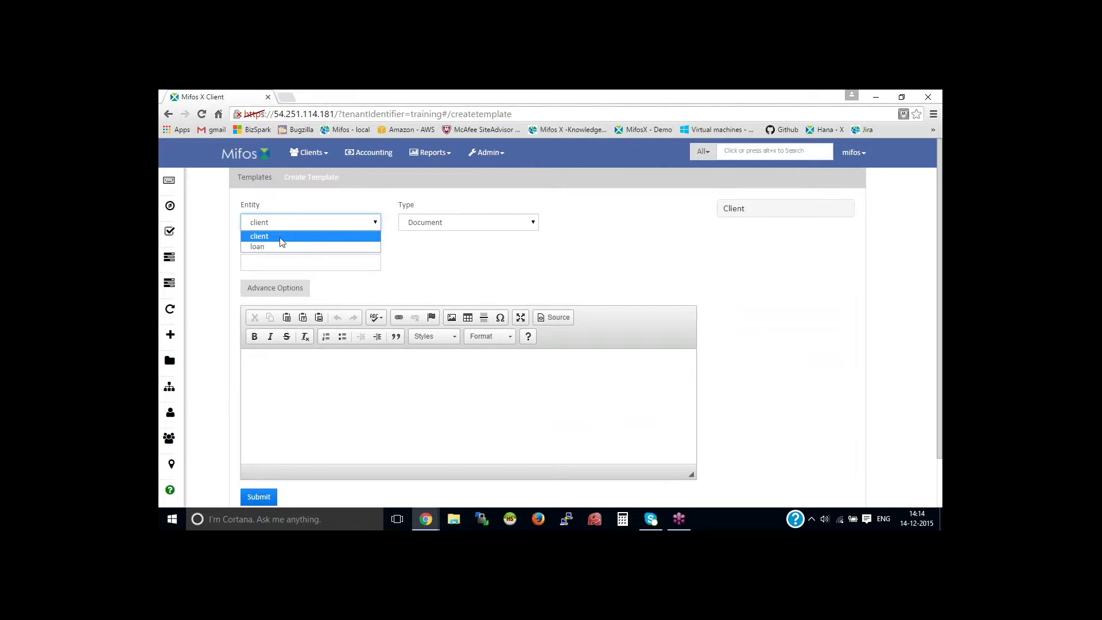
left_click(282, 242)
left_click(312, 267)
type("Client")
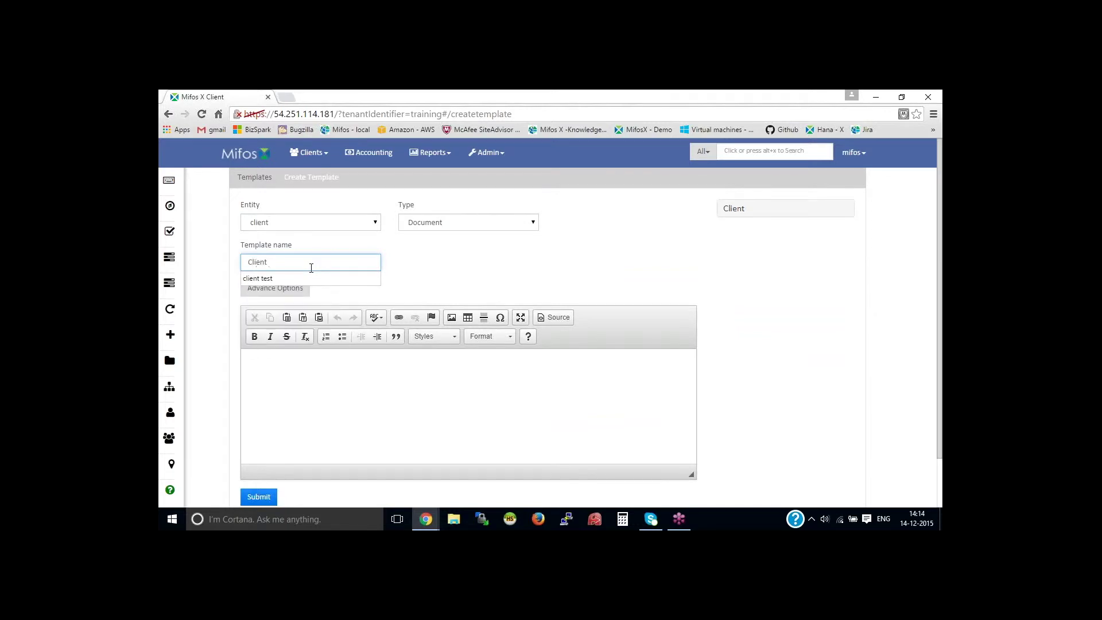
type(" name a")
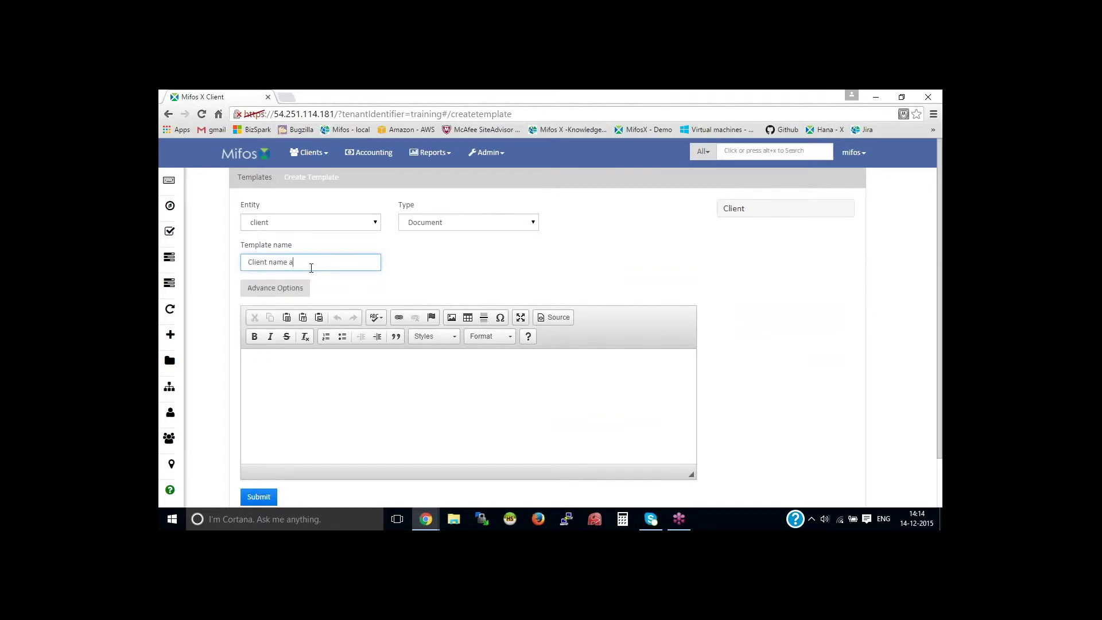
type("nd account")
triple_click(328, 261)
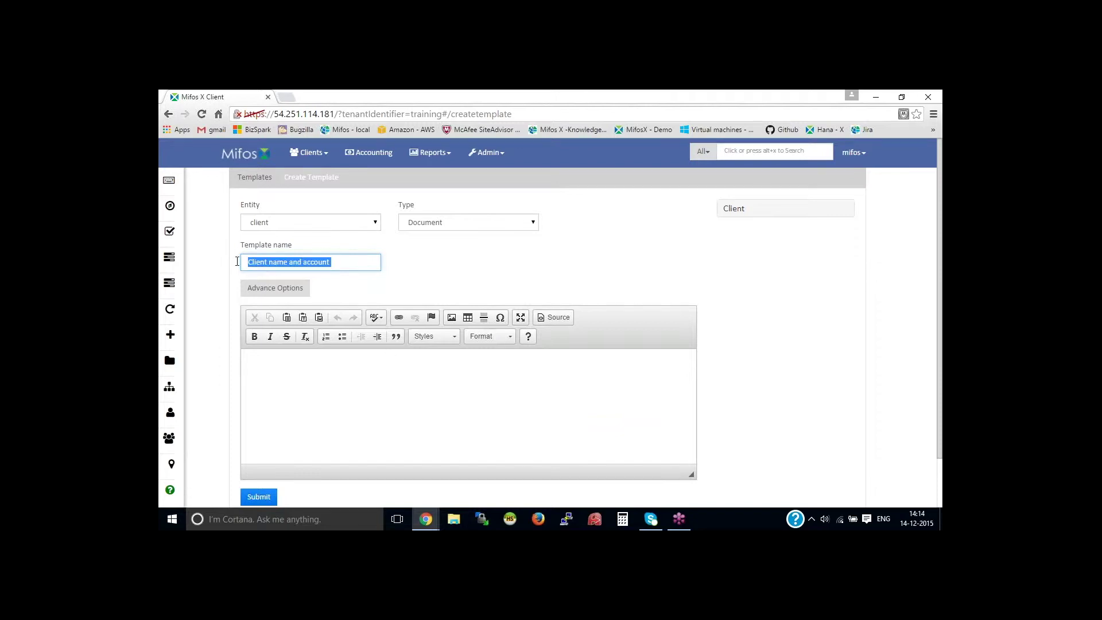
left_click(349, 383)
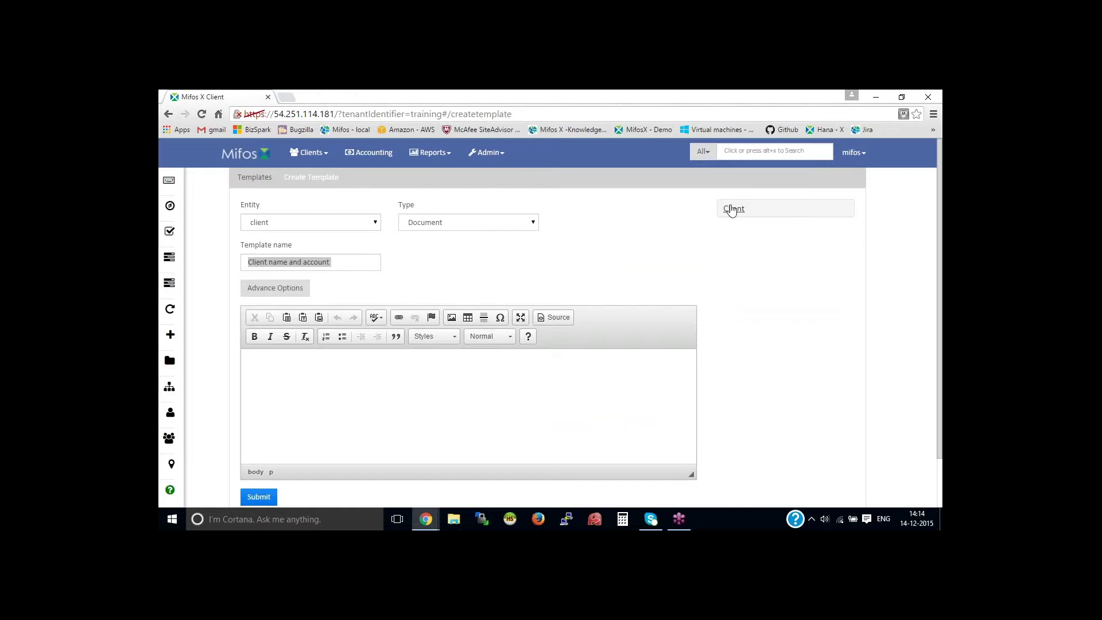
Step: Write the body 'Hello {{client.fullname}} your account number is {{client.accountNo}}' and submit the template
left_click(737, 210)
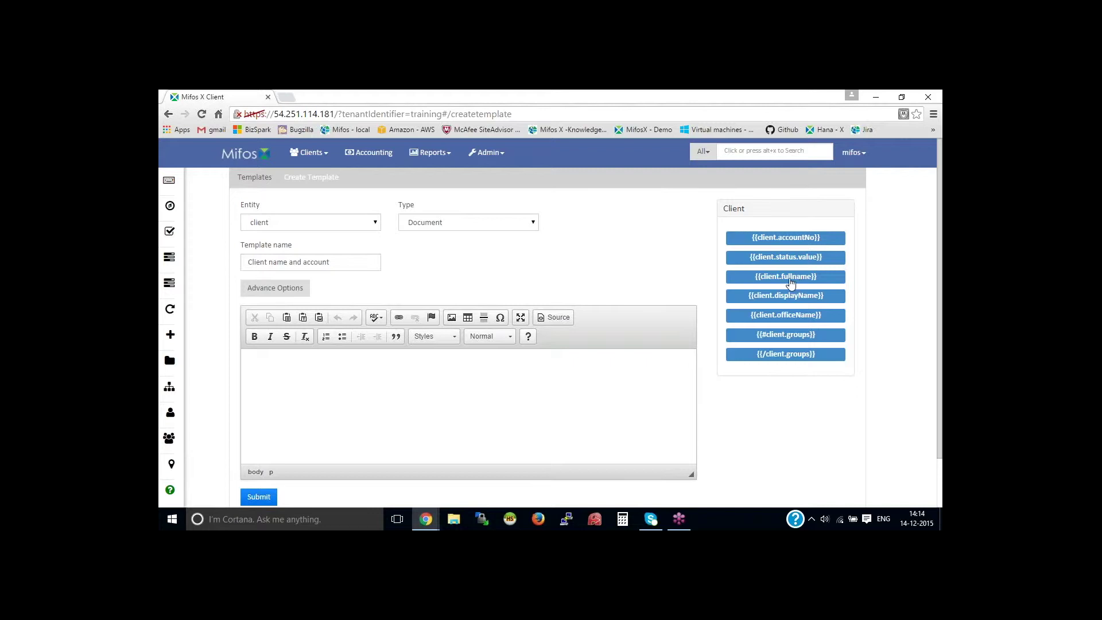
left_click(788, 277)
key("Home")
type("Hello")
left_click(336, 367)
type("you r account")
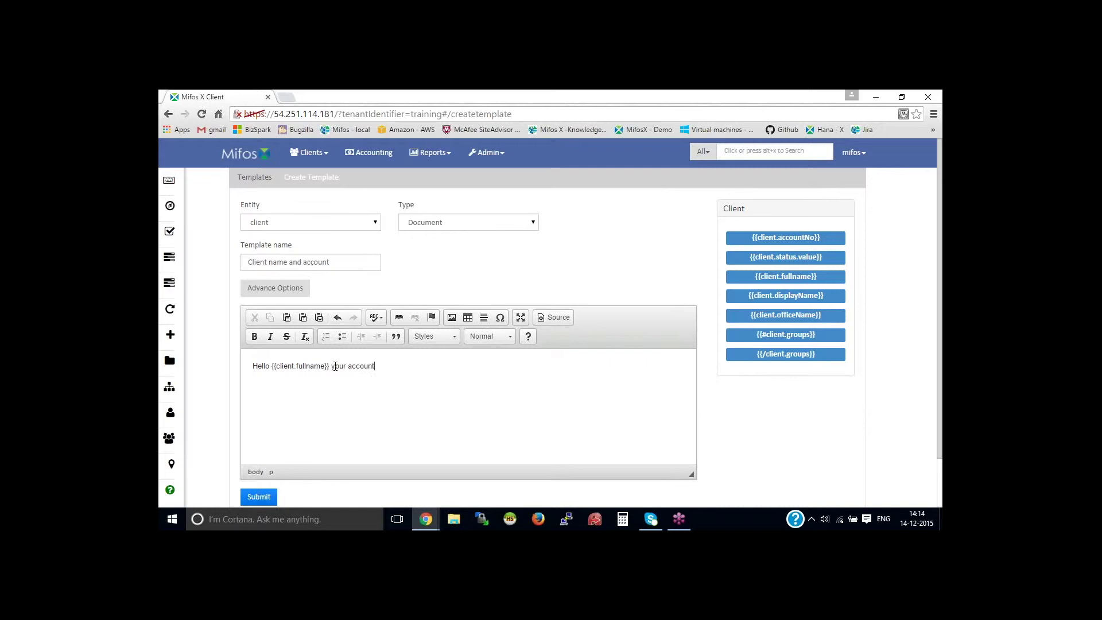
type(" number is")
left_click(800, 242)
scroll(440, 437, "down", 1)
left_click(266, 440)
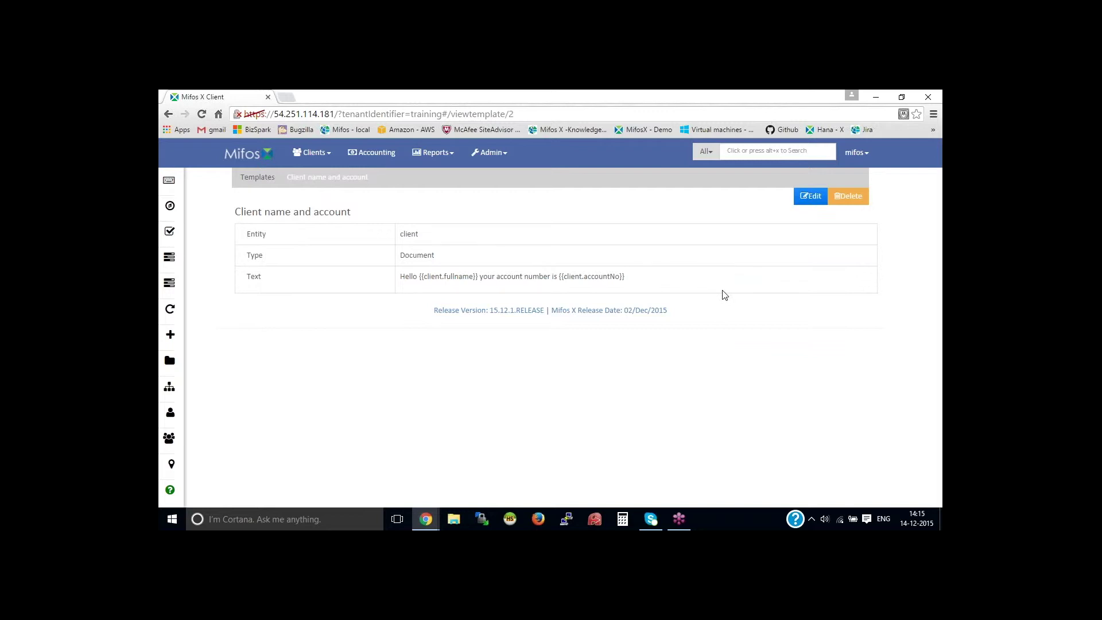
Step: Open the first client's profile from Clients > Clients and show its More actions
left_click(310, 152)
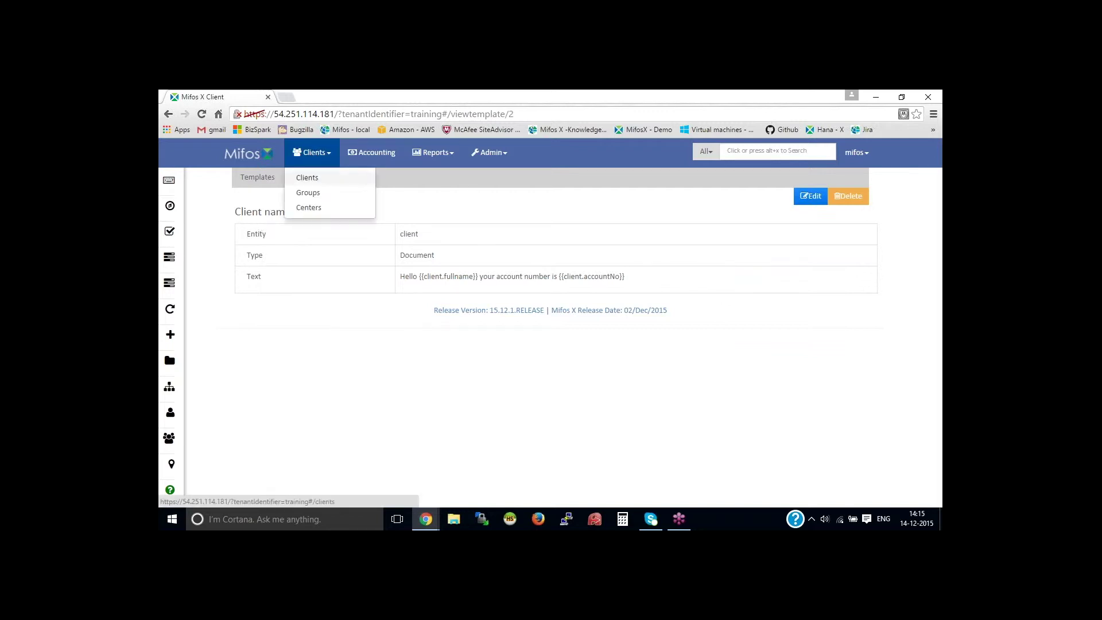
left_click(308, 178)
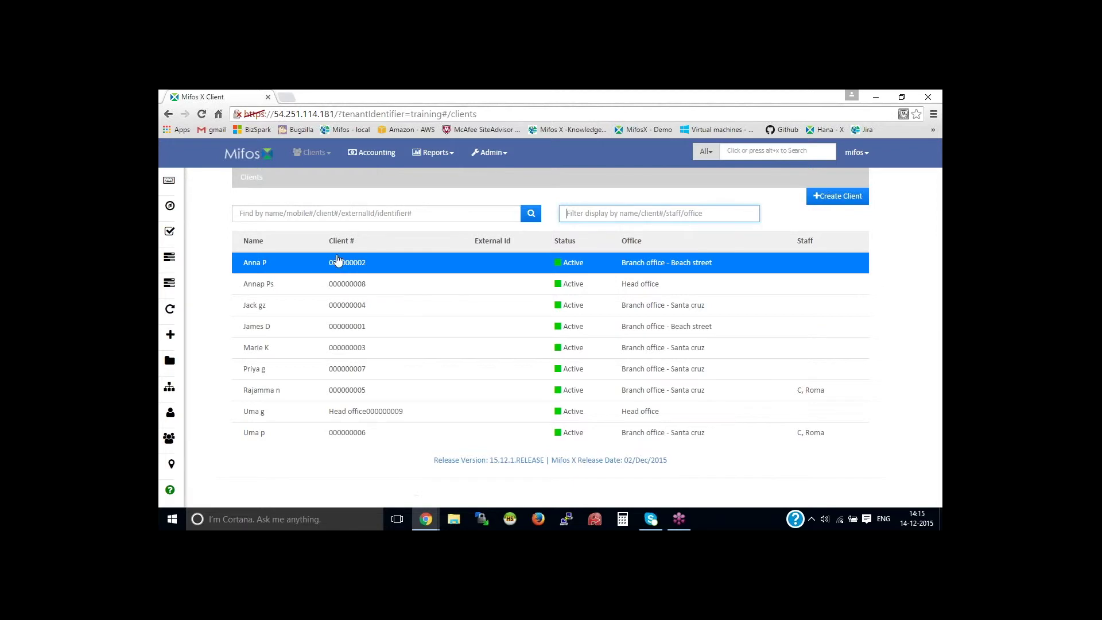
left_click(340, 262)
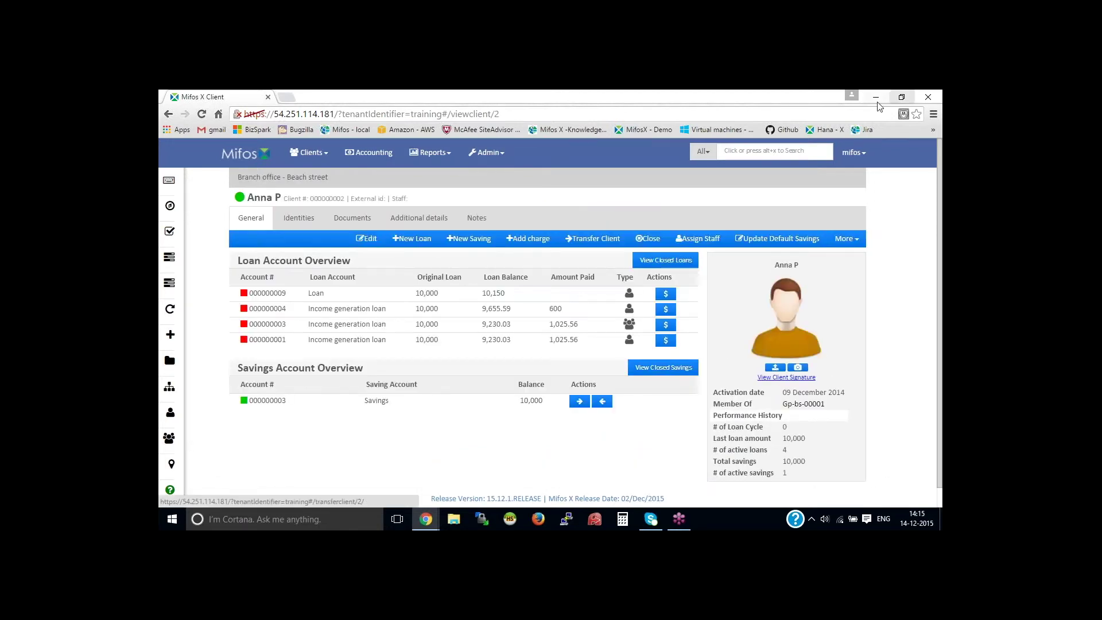
left_click(850, 240)
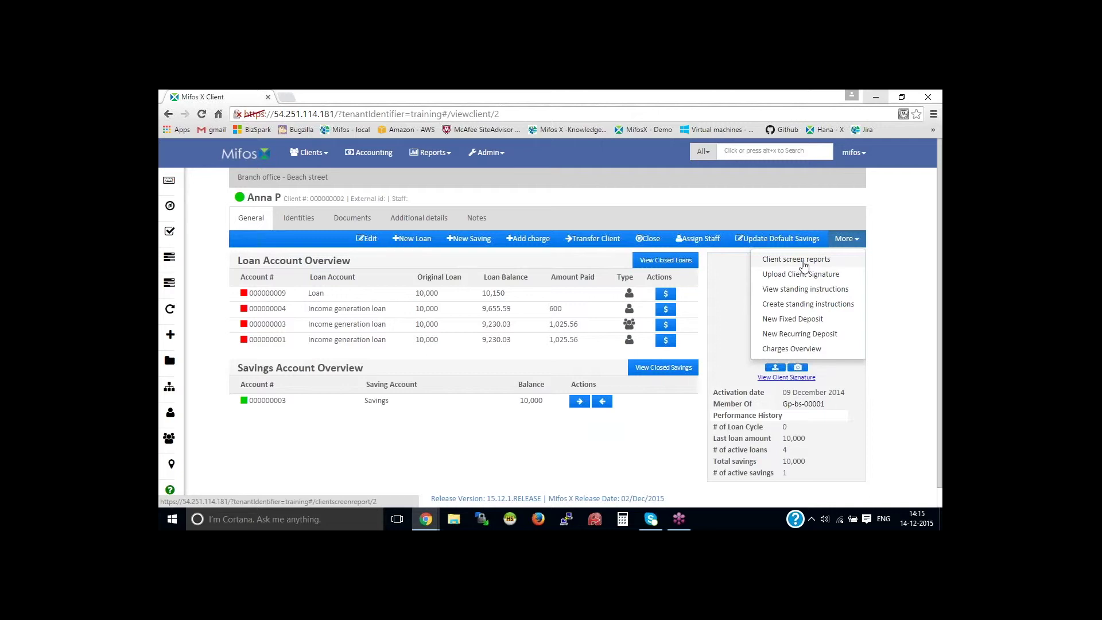
Step: Run the 'Client name and account' client screen report
left_click(804, 266)
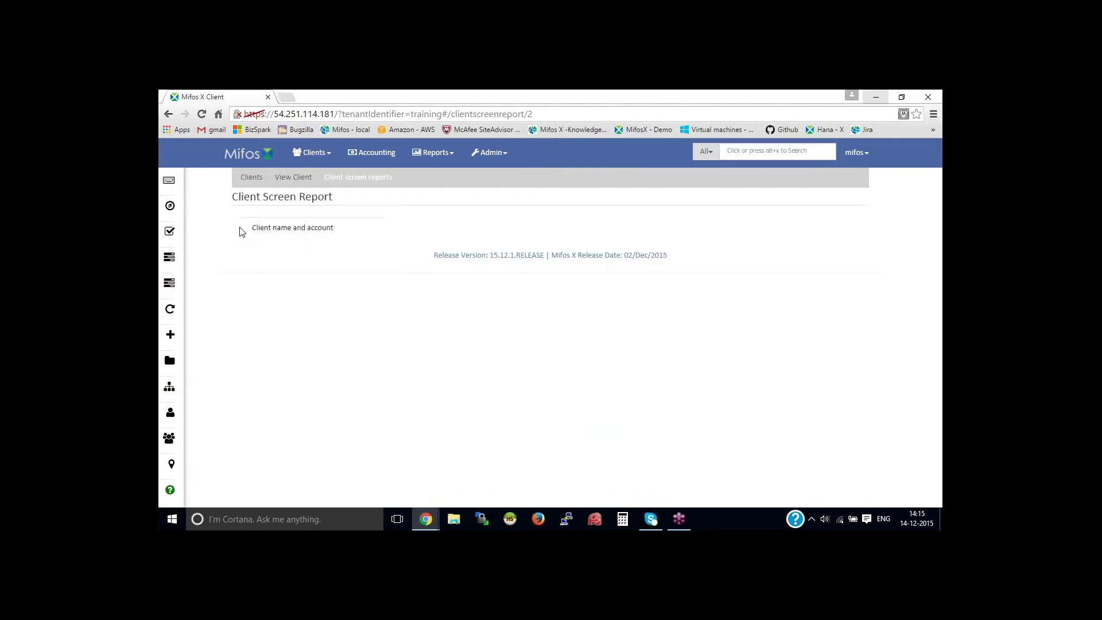
left_click_drag(241, 232, 348, 223)
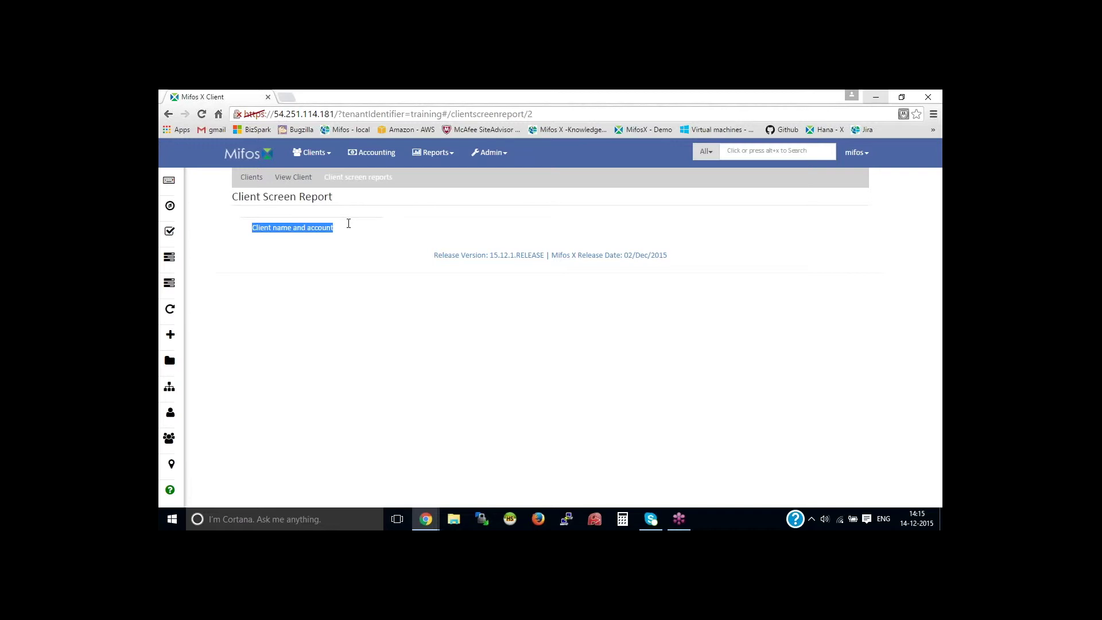
left_click(367, 229)
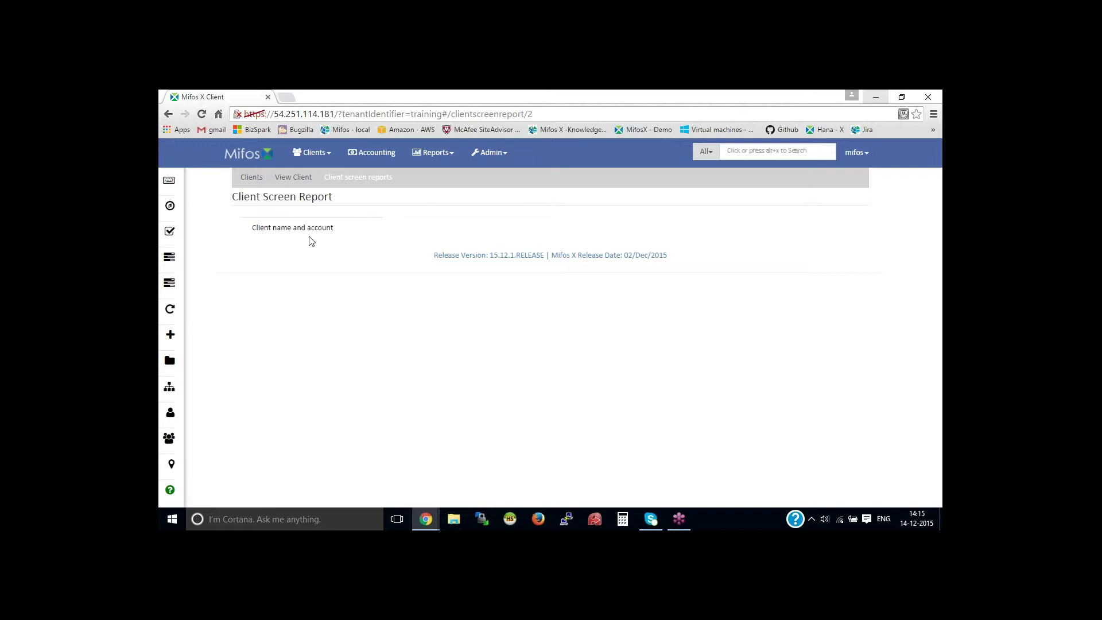
left_click(309, 230)
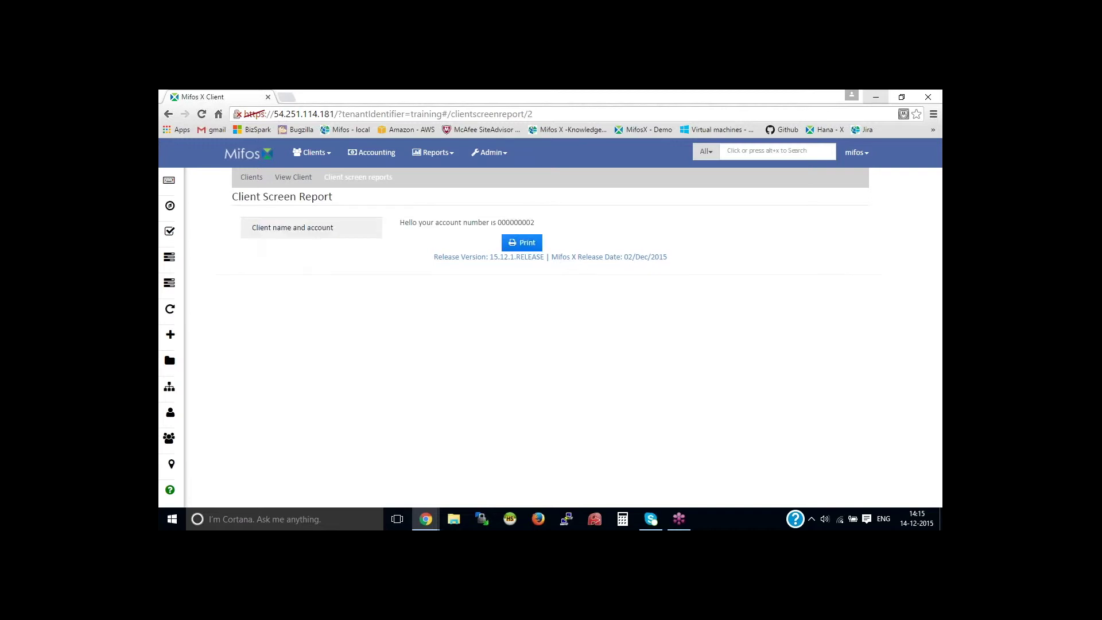
Step: Check the rendered greeting with the account number, then return to the client's page
left_click_drag(404, 222, 539, 224)
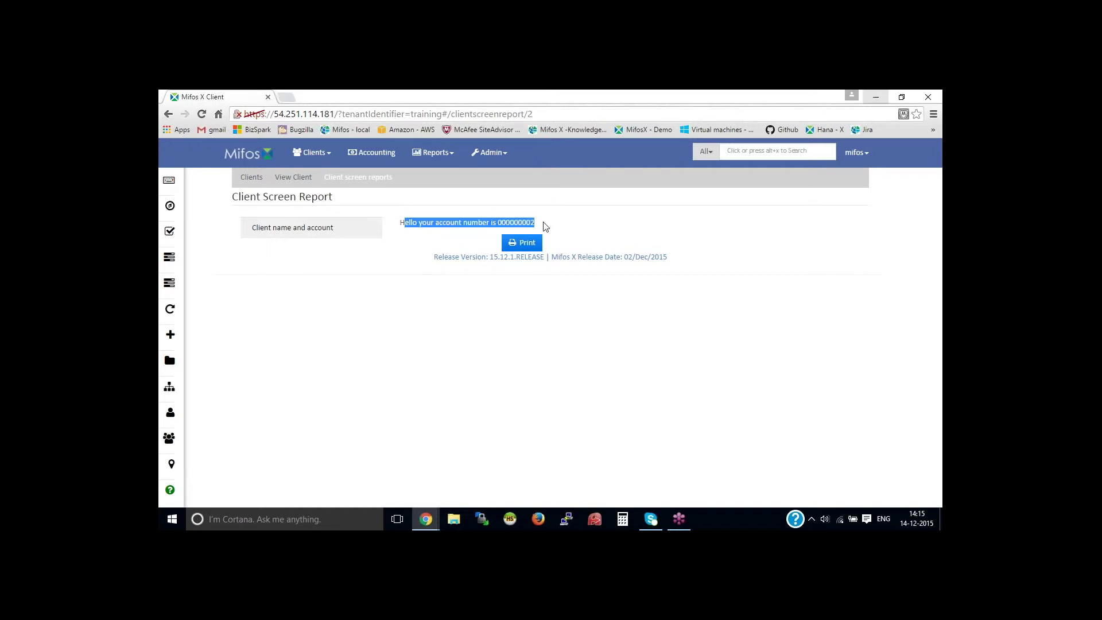
left_click(545, 227)
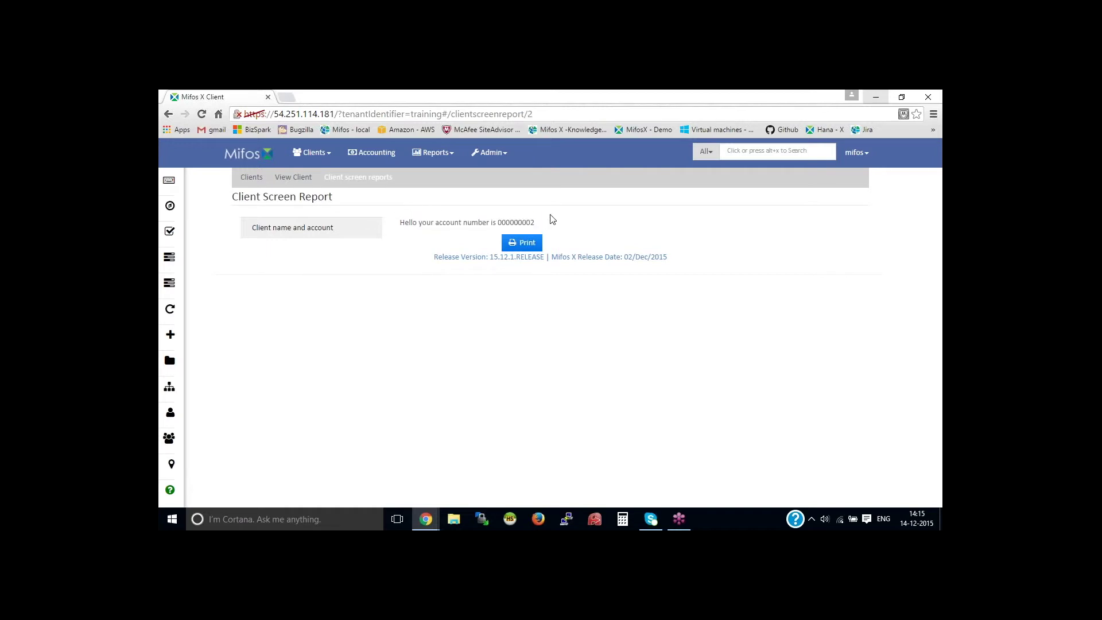
left_click_drag(404, 223, 428, 223)
left_click(569, 228)
left_click(293, 177)
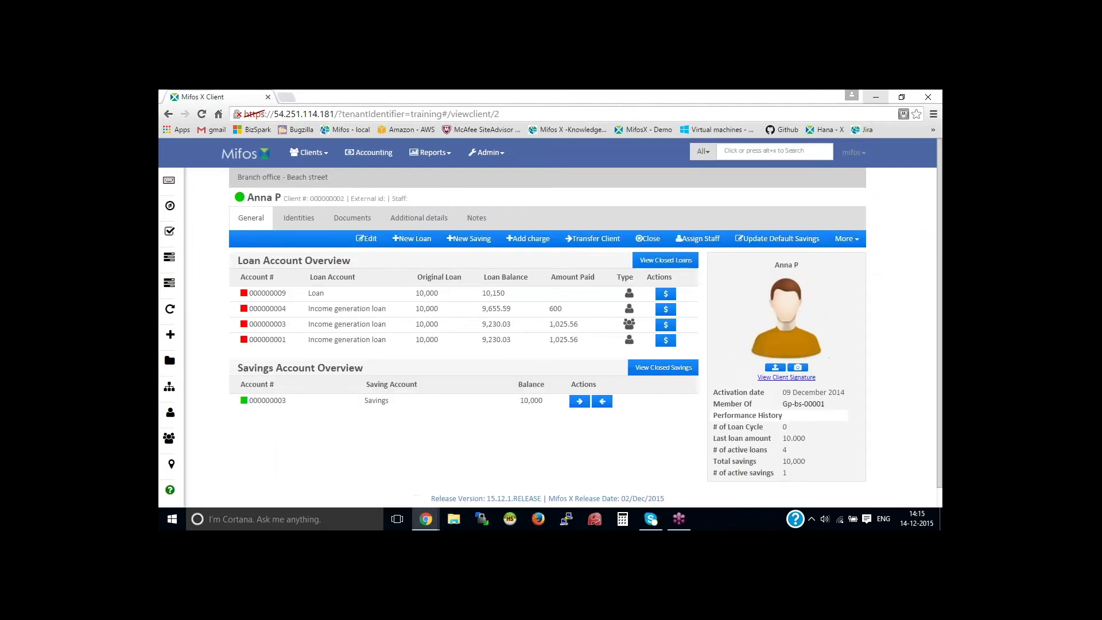